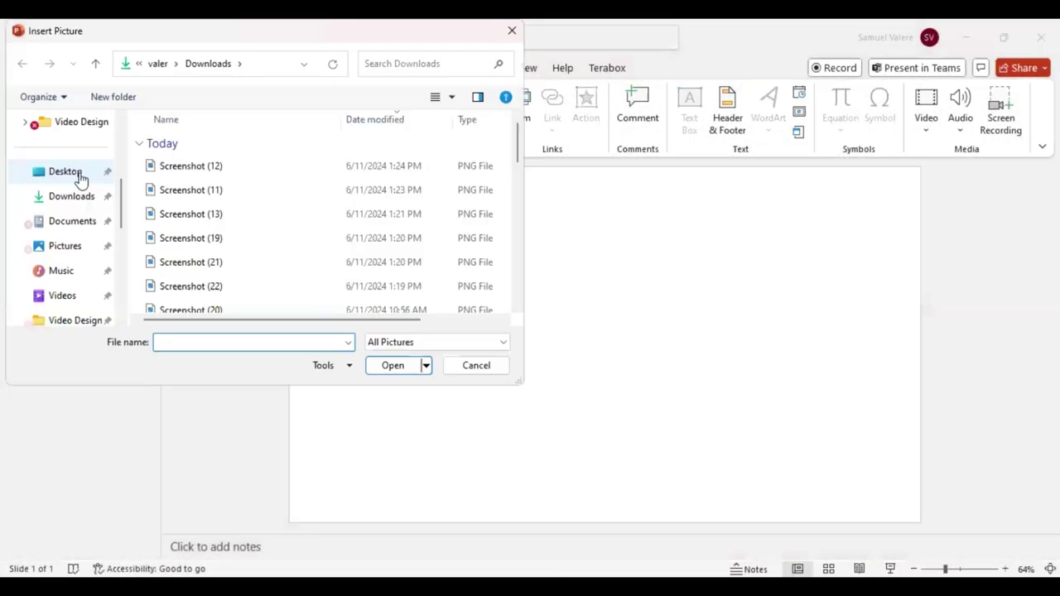
# Open the Downloads folder in the Insert Picture dialog to find the silhouette picture.
pyautogui.click(78, 192)
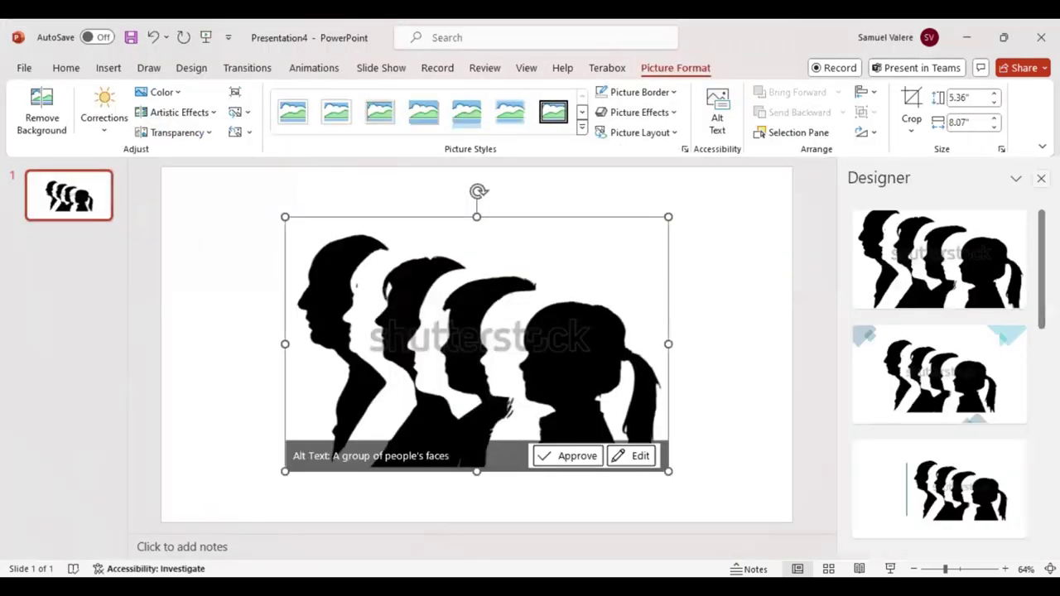
# Enlarge the silhouette picture to 6.74" by 10.17" and centre it on the slide.
pyautogui.click(1041, 178)
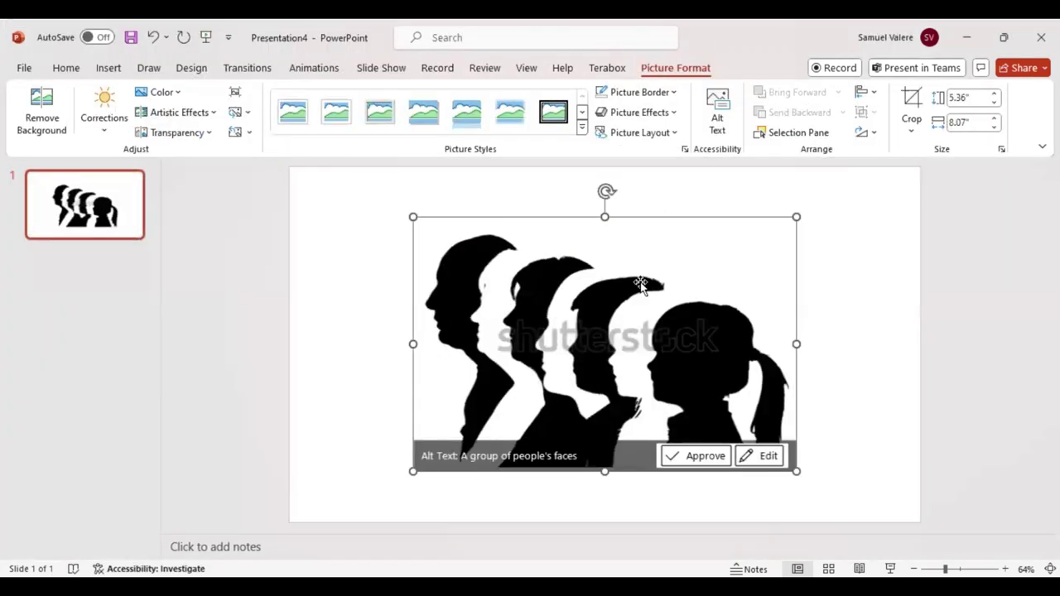
pyautogui.moveTo(796, 217); pyautogui.dragTo(870, 169)
pyautogui.moveTo(679, 315); pyautogui.dragTo(676, 326)
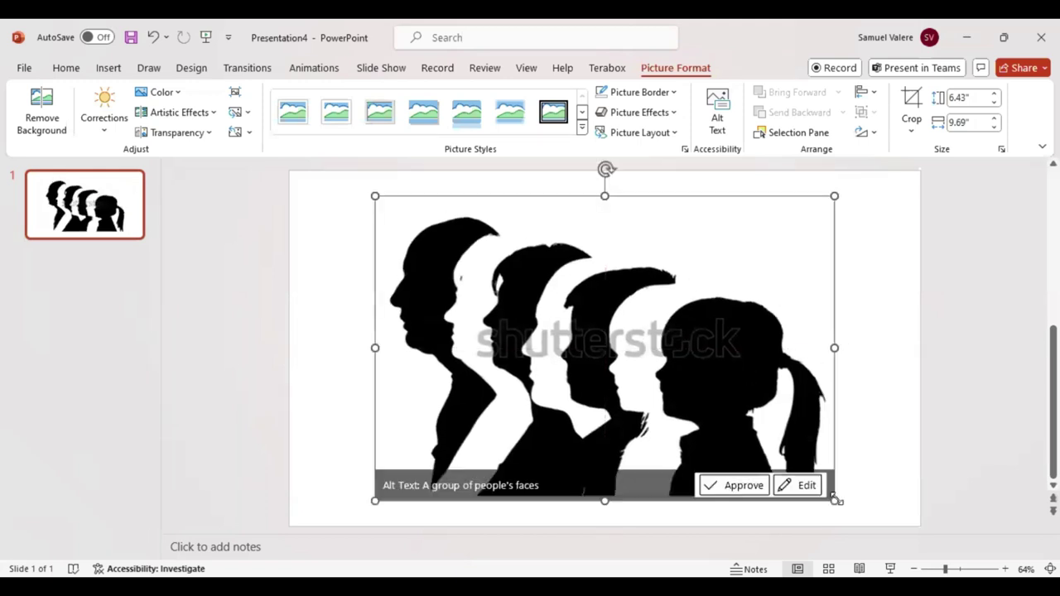
pyautogui.hotkey('shift', 'Up')
pyautogui.hotkey('shift', 'Up')
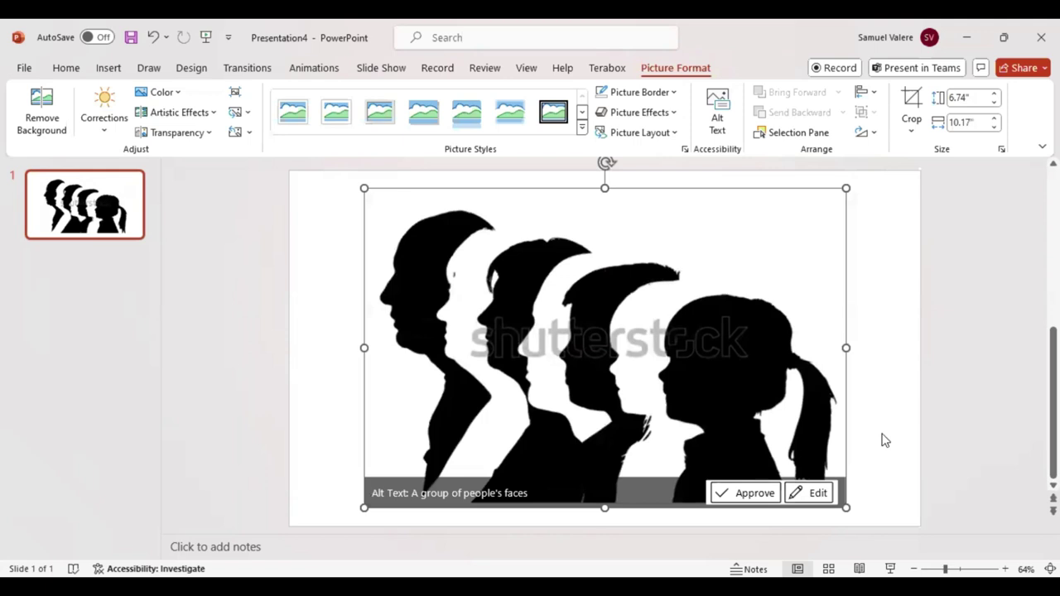
pyautogui.rightClick(762, 414)
pyautogui.click(950, 328)
# Set the silhouette picture's transparency to 77% and zoom in on the slide.
pyautogui.click(912, 285)
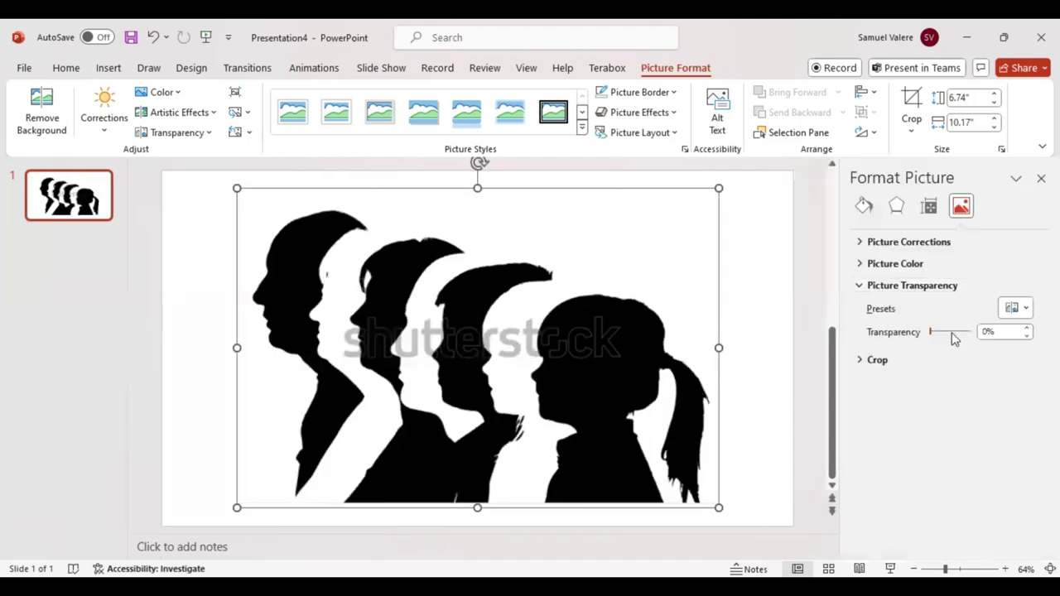
pyautogui.moveTo(951, 332); pyautogui.dragTo(963, 337)
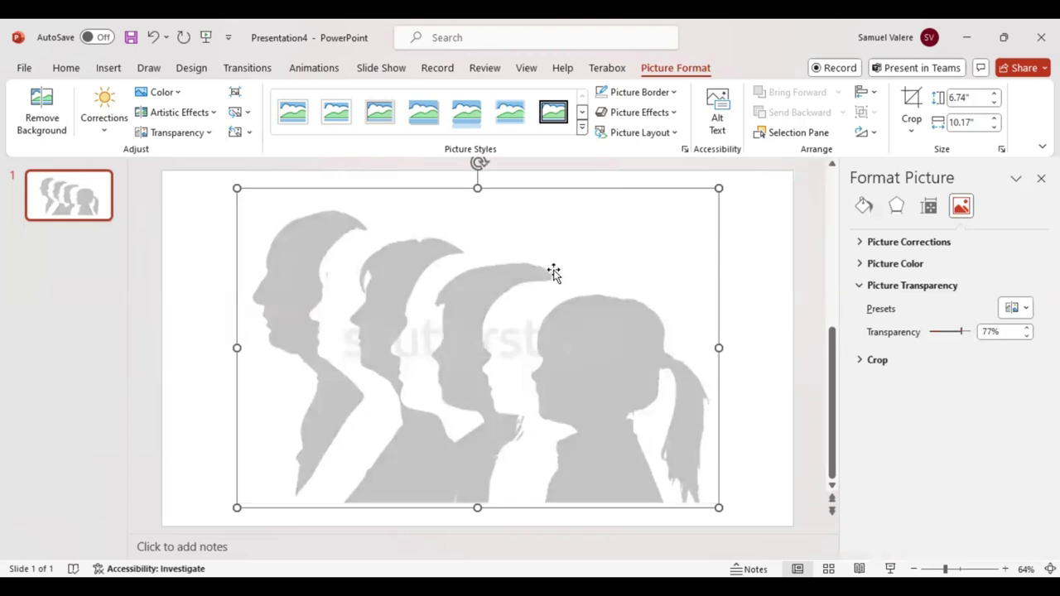
pyautogui.click(949, 566)
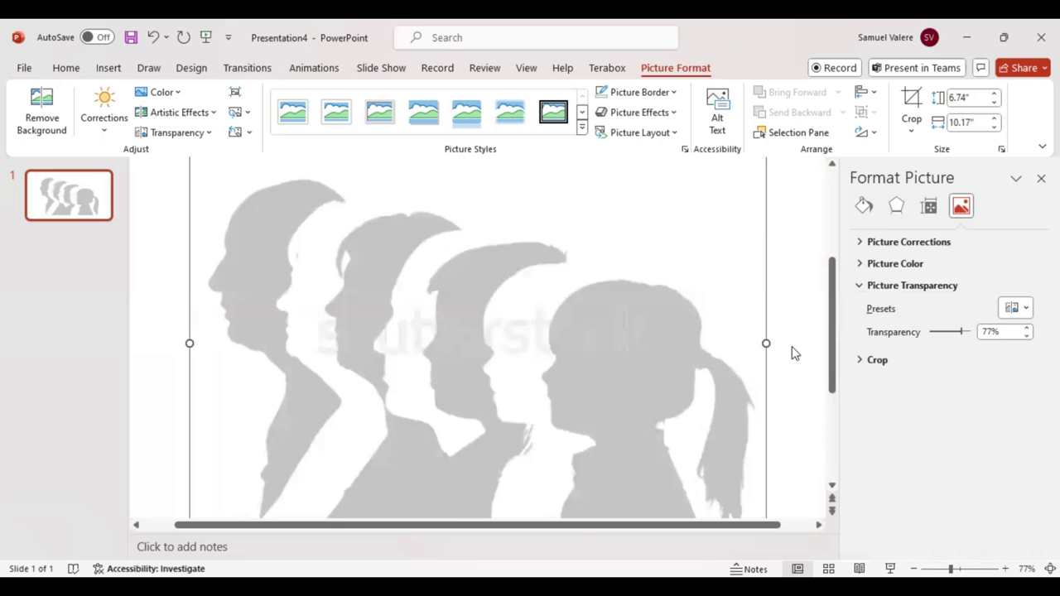
pyautogui.scroll(-1, 791, 350)
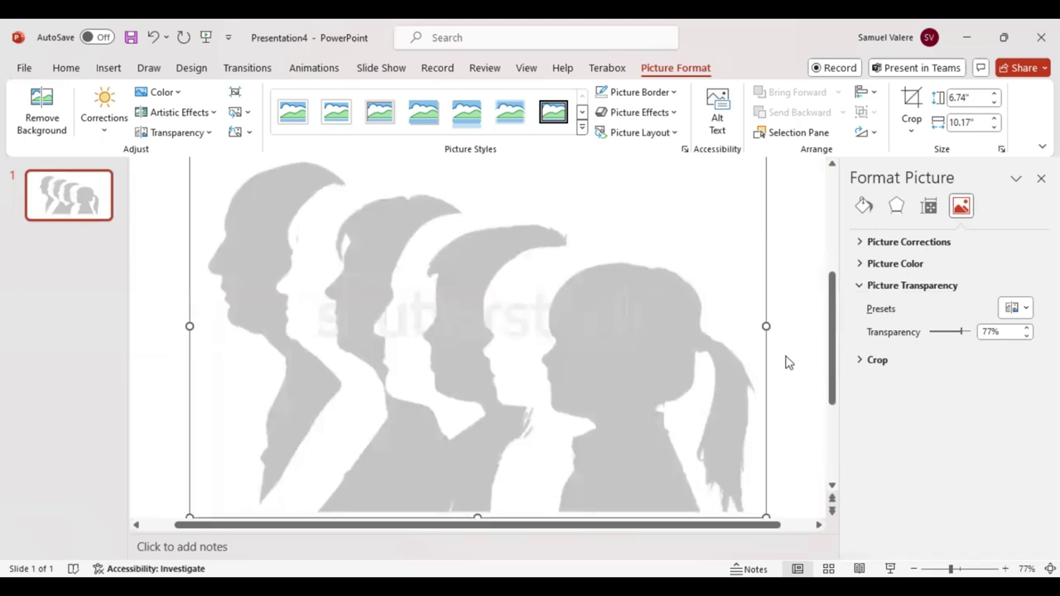
pyautogui.scroll(-1, 787, 364)
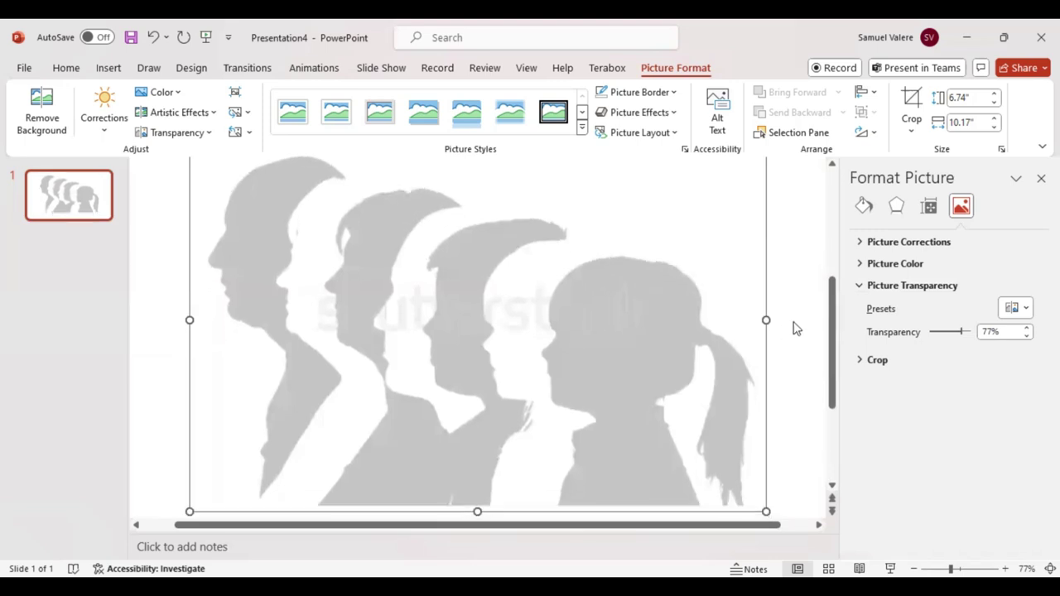
# Pick the Freeform: Scribble shape and start a trace at the first head's bottom tip.
pyautogui.click(793, 328)
pyautogui.click(109, 70)
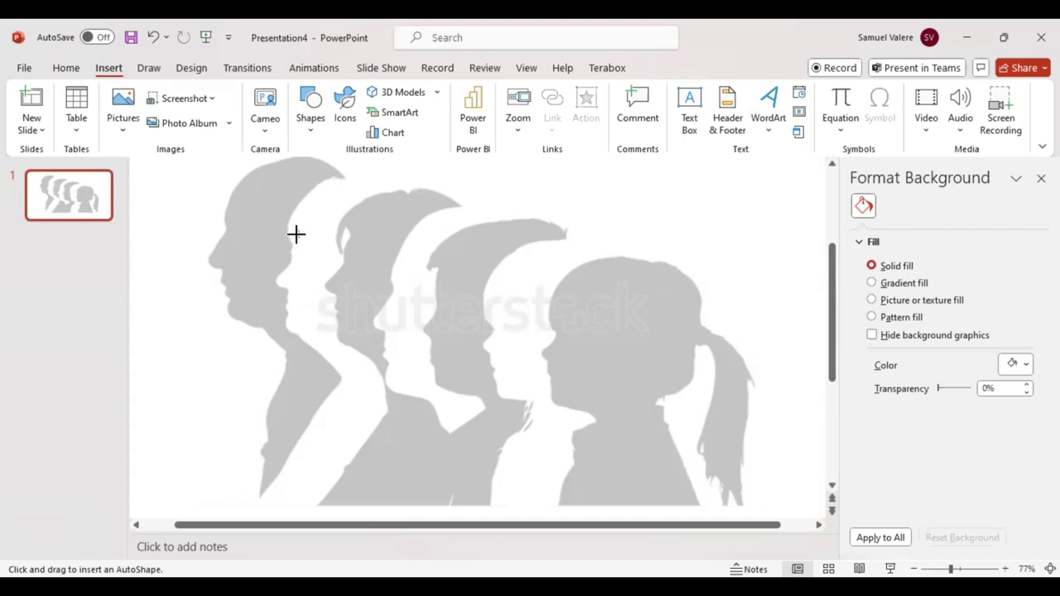
pyautogui.moveTo(295, 232); pyautogui.dragTo(298, 240)
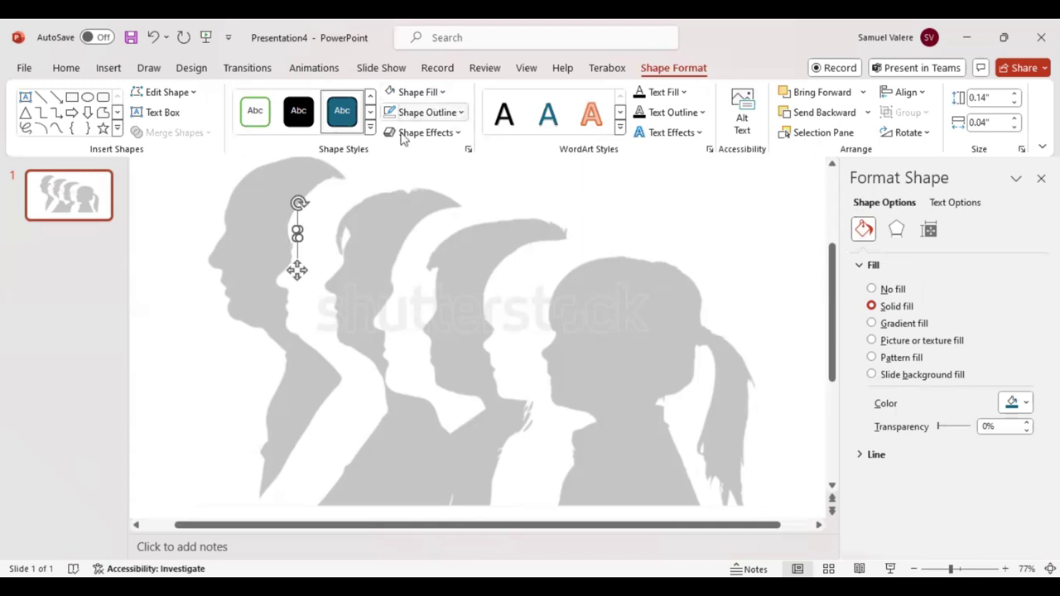
pyautogui.click(56, 129)
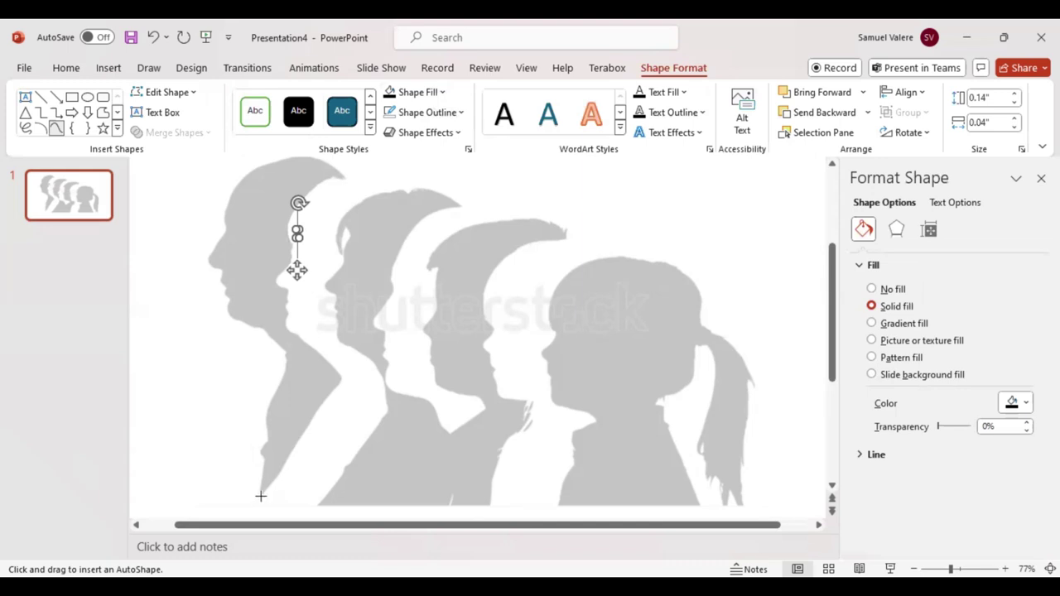
pyautogui.click(260, 496)
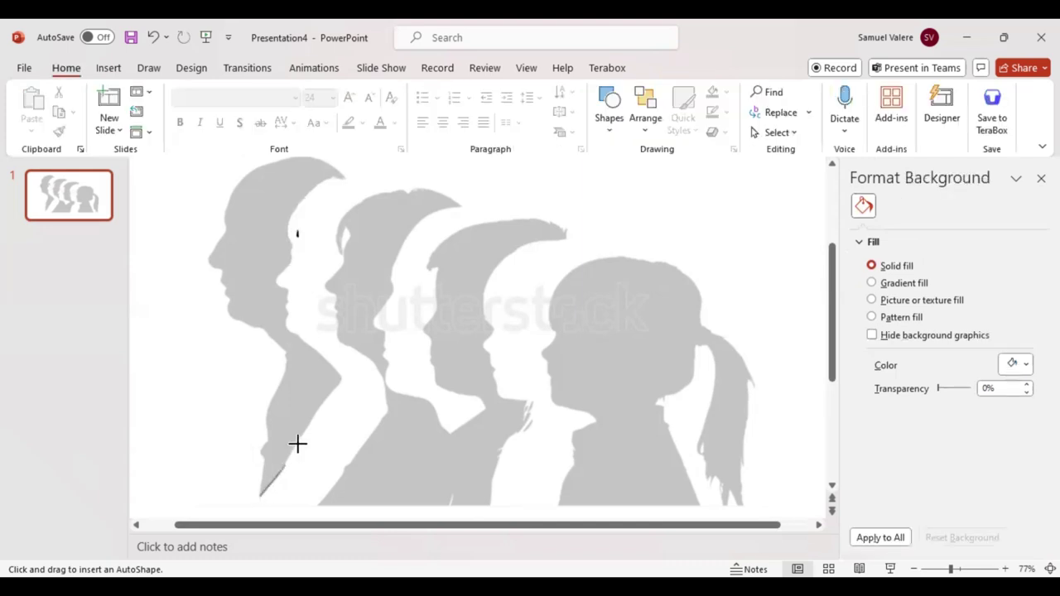
# Trace up the first head's neck, around its face and hair, and back down to the tip.
pyautogui.moveTo(297, 440)
pyautogui.mouseDown()
pyautogui.moveTo(340, 380)
pyautogui.moveTo(285, 330)
pyautogui.moveTo(288, 315)
pyautogui.mouseUp()
pyautogui.moveTo(286, 315); pyautogui.dragTo(287, 315)
pyautogui.moveTo(285, 315); pyautogui.dragTo(289, 312)
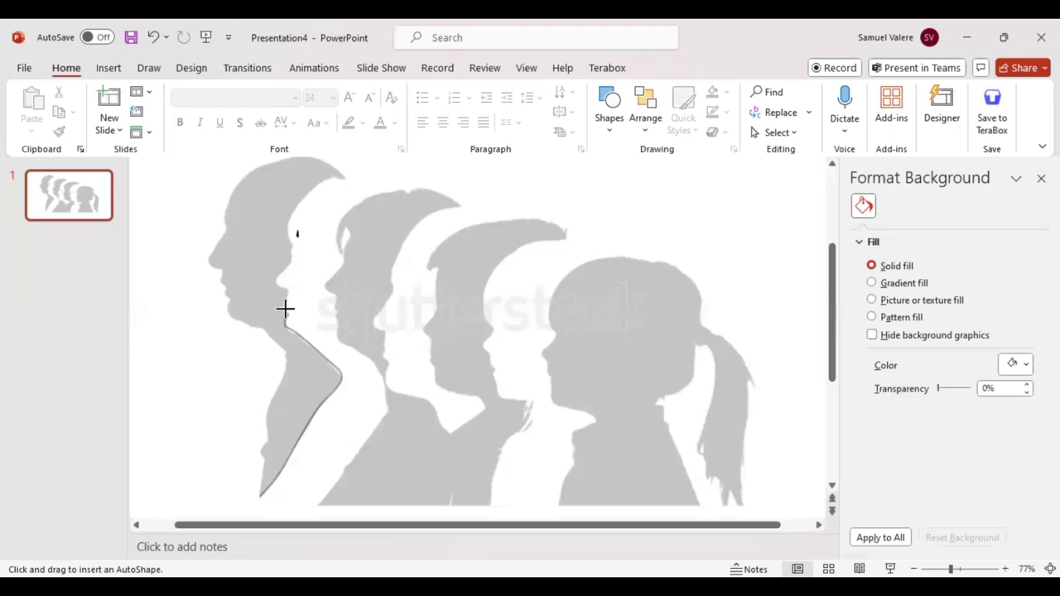
pyautogui.moveTo(287, 303)
pyautogui.mouseDown()
pyautogui.moveTo(287, 222)
pyautogui.moveTo(314, 182)
pyautogui.moveTo(345, 179)
pyautogui.moveTo(315, 152)
pyautogui.moveTo(279, 154)
pyautogui.moveTo(232, 185)
pyautogui.moveTo(212, 249)
pyautogui.moveTo(225, 285)
pyautogui.mouseUp()
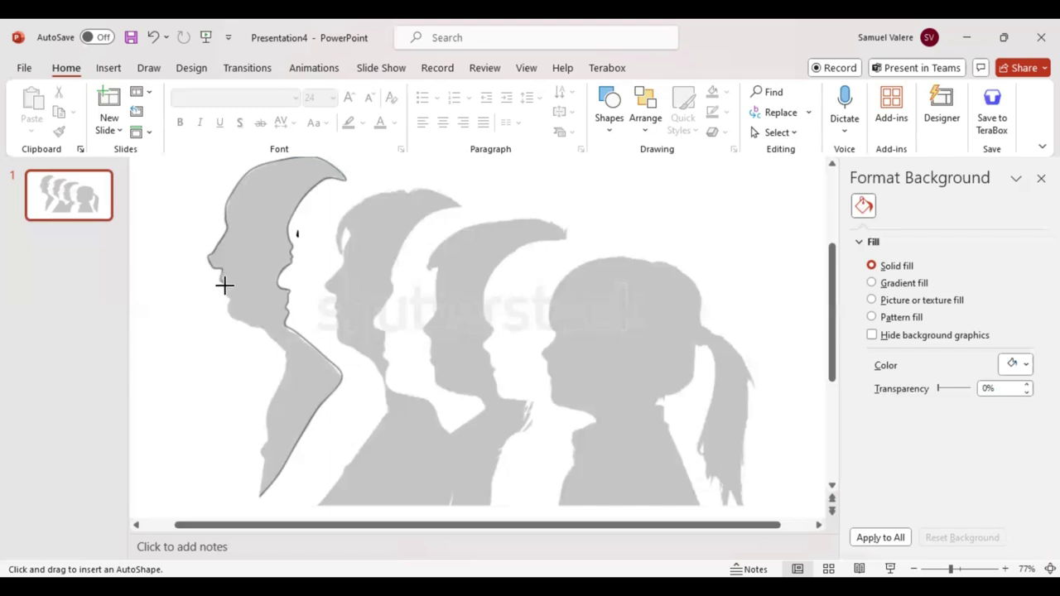
pyautogui.moveTo(226, 285)
pyautogui.mouseDown()
pyautogui.moveTo(232, 315)
pyautogui.moveTo(285, 350)
pyautogui.moveTo(263, 417)
pyautogui.moveTo(256, 492)
pyautogui.mouseUp()
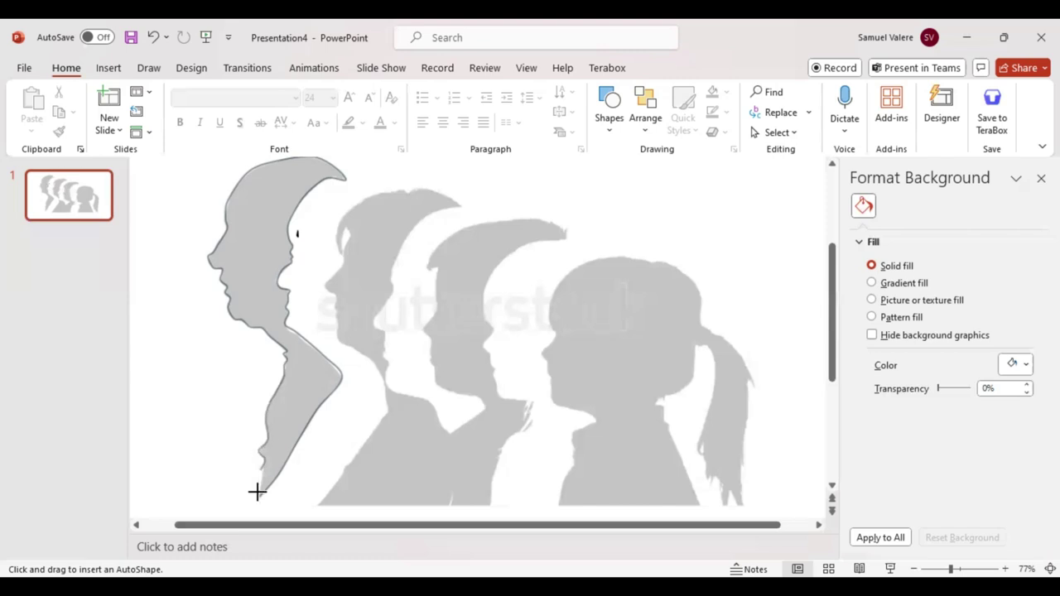
# Close the first head's outline into a 6.01" by 2.45" shape filled solid black.
pyautogui.click(258, 494)
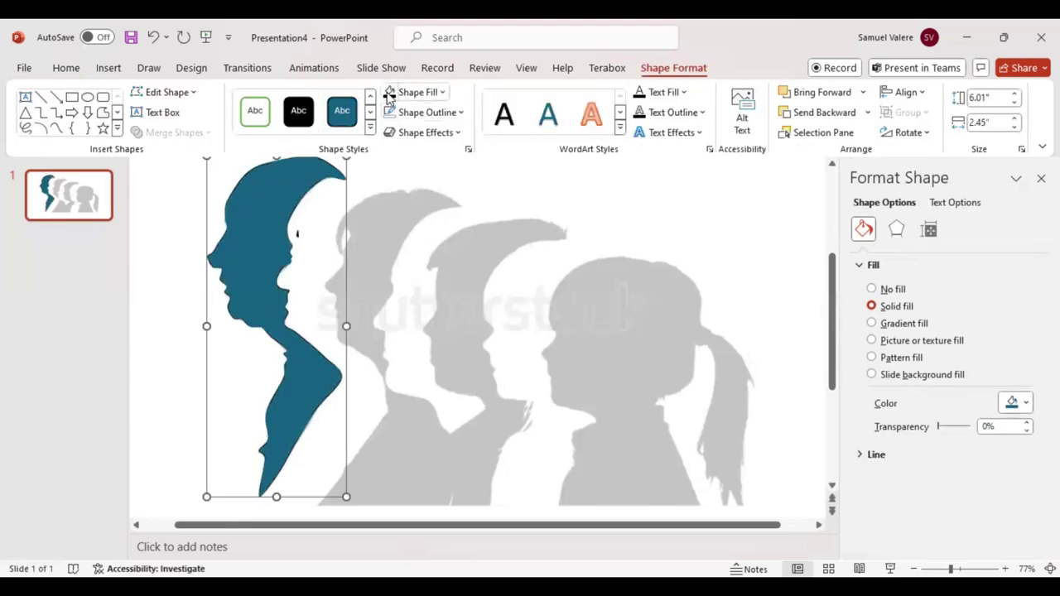
pyautogui.click(389, 93)
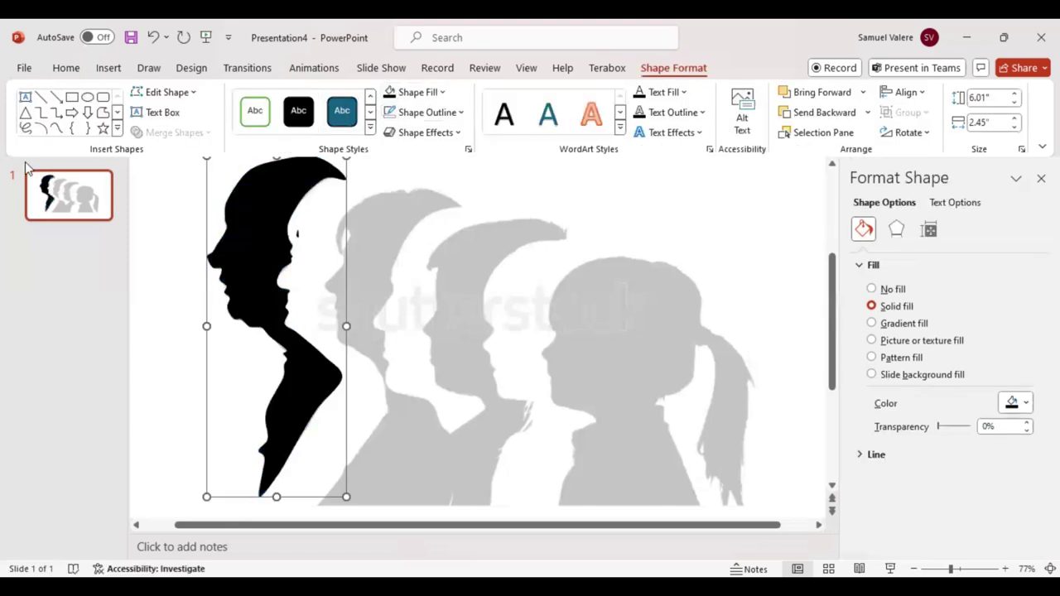
pyautogui.click(55, 129)
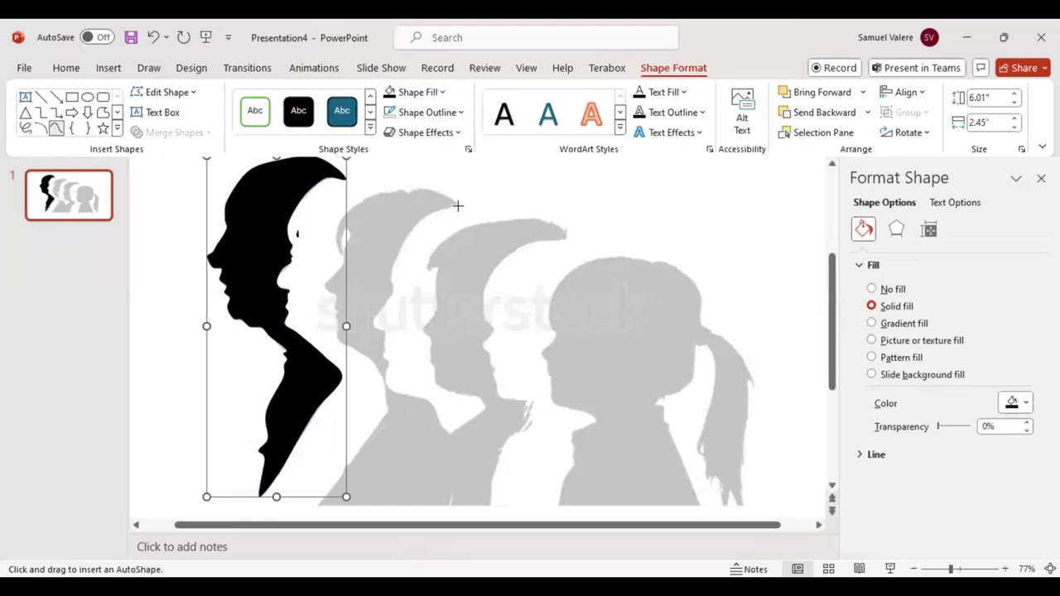
# Place freeform points along the second head's hair edge, forehead, nose, lips and chin.
pyautogui.click(432, 212)
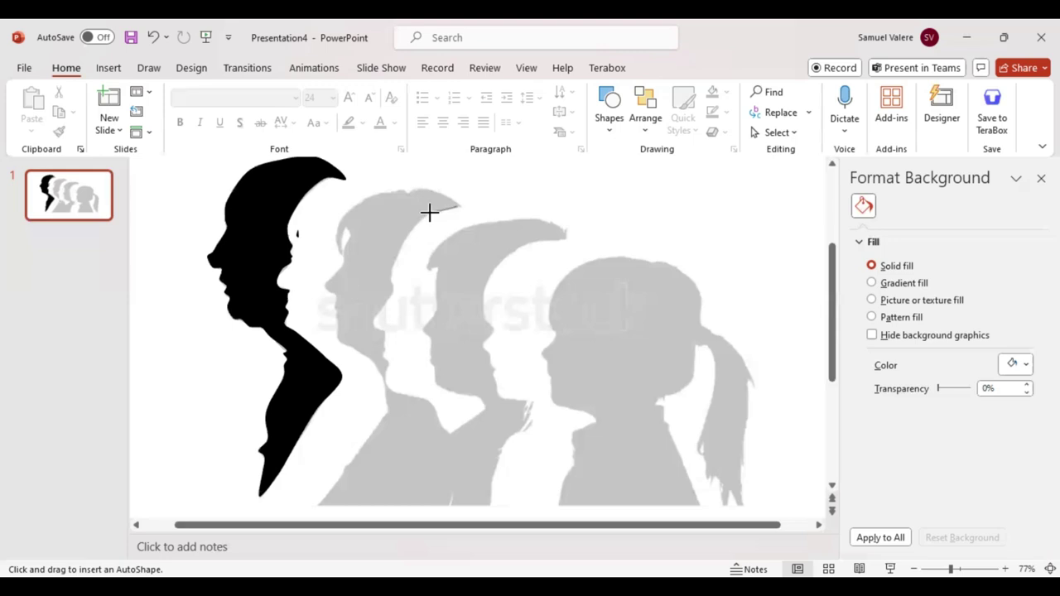
pyautogui.click(427, 214)
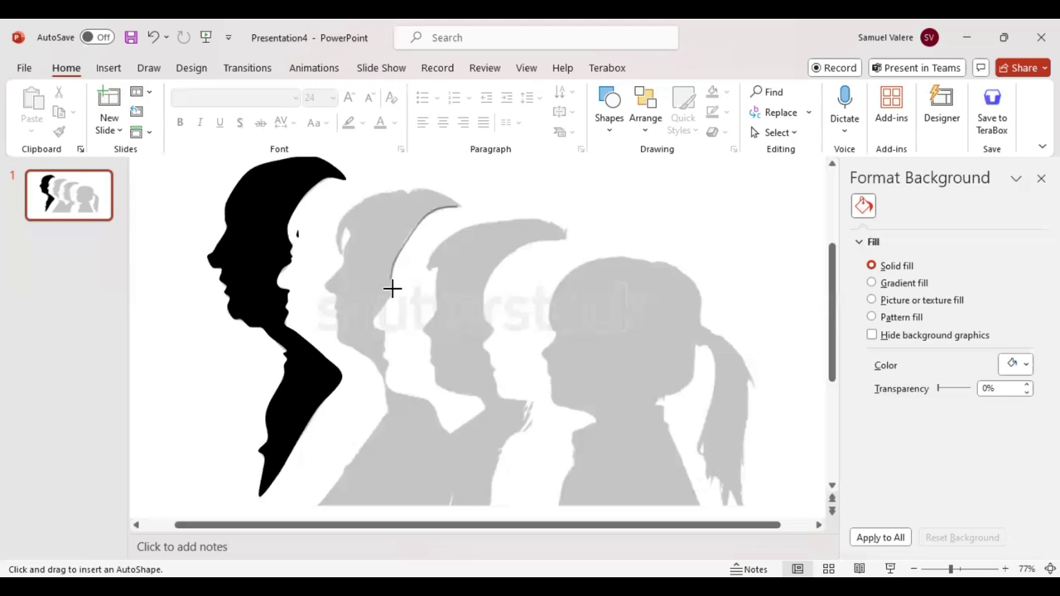
pyautogui.click(393, 288)
pyautogui.click(374, 326)
pyautogui.click(386, 347)
pyautogui.click(387, 383)
pyautogui.click(405, 392)
# Continue the trace down the second head's neck and up the third head's face to its crown.
pyautogui.click(427, 400)
pyautogui.click(437, 416)
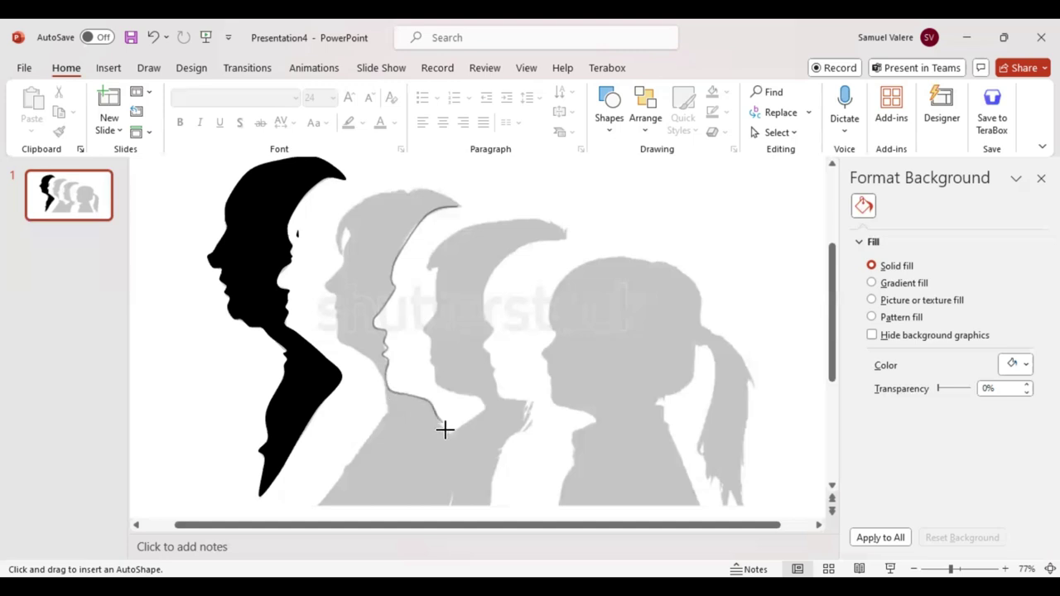
pyautogui.click(449, 433)
pyautogui.click(483, 409)
pyautogui.click(484, 396)
pyautogui.moveTo(426, 266)
pyautogui.mouseDown()
pyautogui.moveTo(461, 229)
pyautogui.moveTo(554, 226)
pyautogui.mouseUp()
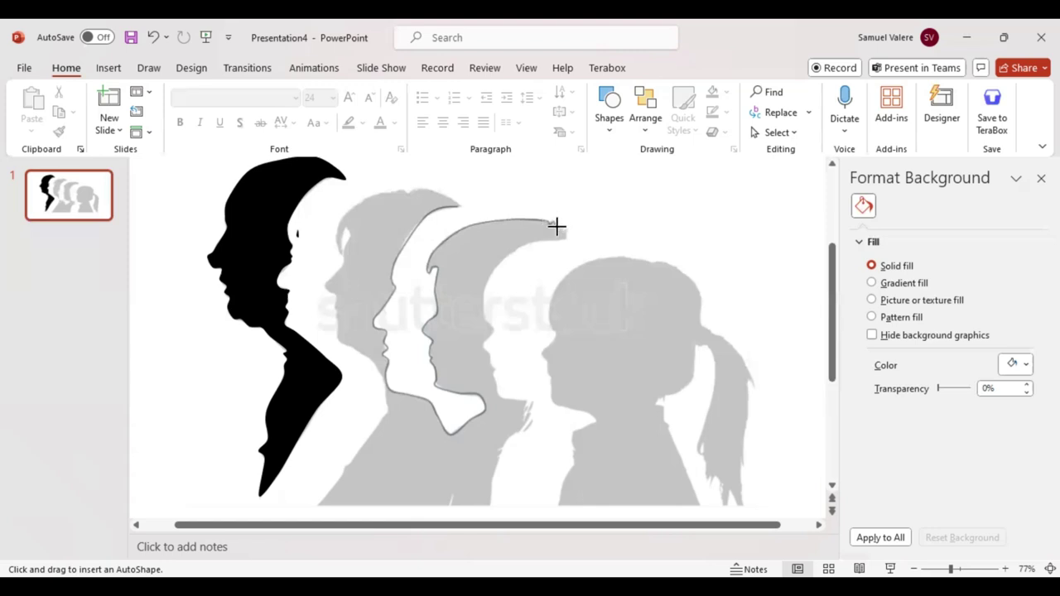
# Trace over the third head's top and around the backs of both middle heads.
pyautogui.moveTo(553, 225)
pyautogui.mouseDown()
pyautogui.moveTo(564, 238)
pyautogui.moveTo(522, 245)
pyautogui.mouseUp()
pyautogui.moveTo(523, 245)
pyautogui.mouseDown()
pyautogui.moveTo(482, 298)
pyautogui.moveTo(497, 398)
pyautogui.moveTo(524, 402)
pyautogui.moveTo(522, 416)
pyautogui.moveTo(532, 397)
pyautogui.moveTo(498, 448)
pyautogui.moveTo(489, 511)
pyautogui.moveTo(447, 504)
pyautogui.moveTo(455, 492)
pyautogui.moveTo(445, 504)
pyautogui.moveTo(317, 504)
pyautogui.moveTo(386, 414)
pyautogui.moveTo(372, 359)
pyautogui.mouseUp()
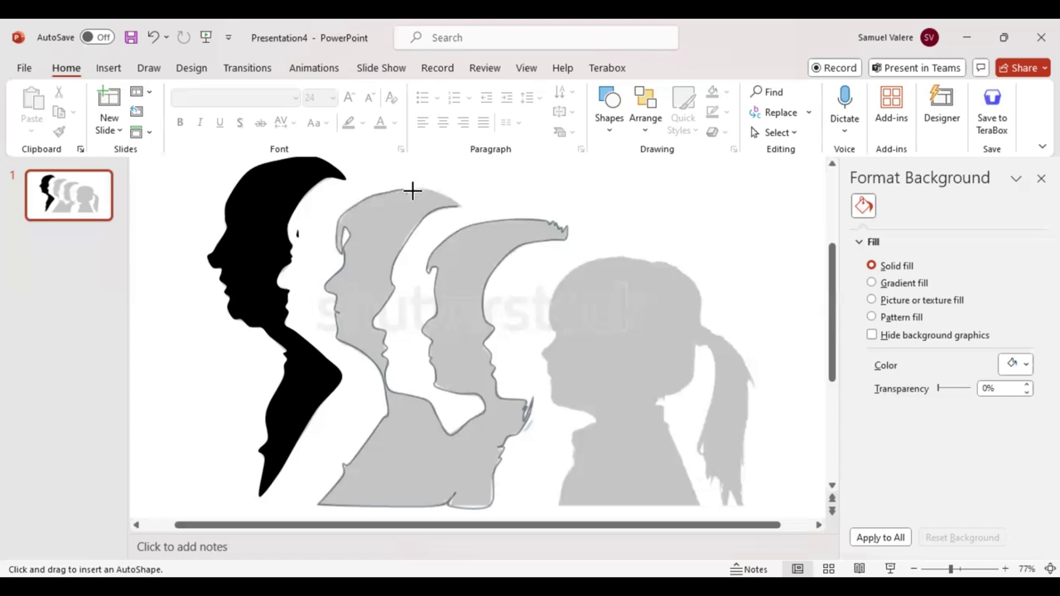
# Close the middle-heads outline into a 5.68" by 4.4" shape with black fill and no outline.
pyautogui.click(456, 206)
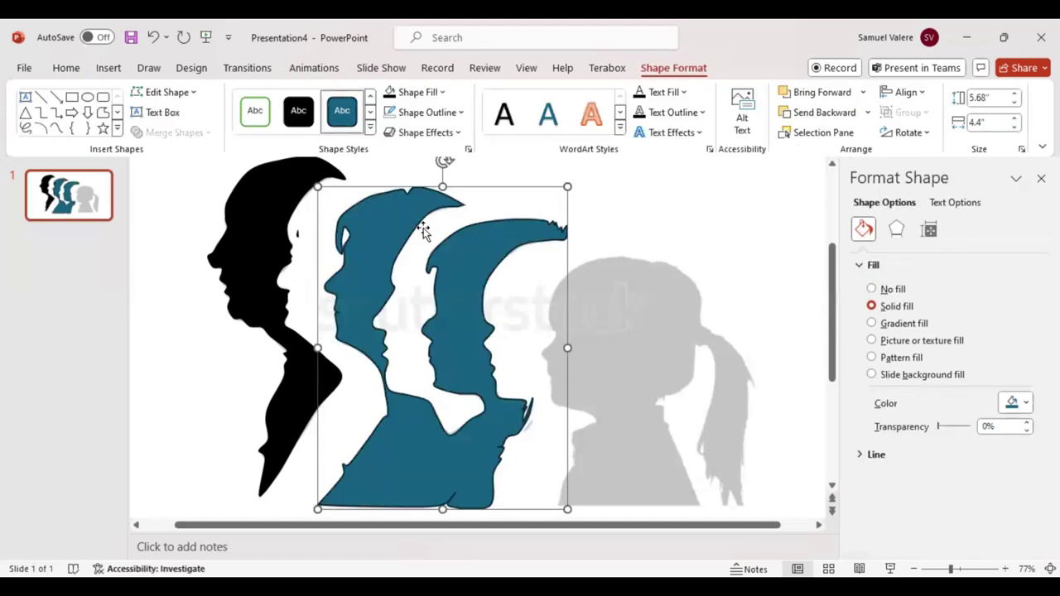
pyautogui.click(389, 111)
pyautogui.click(389, 92)
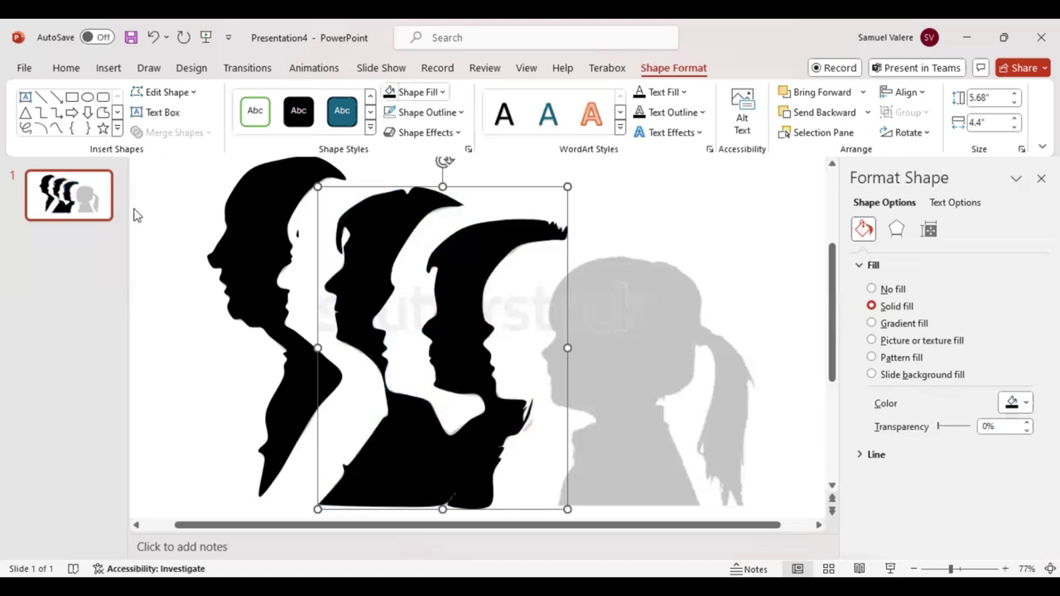
pyautogui.click(55, 129)
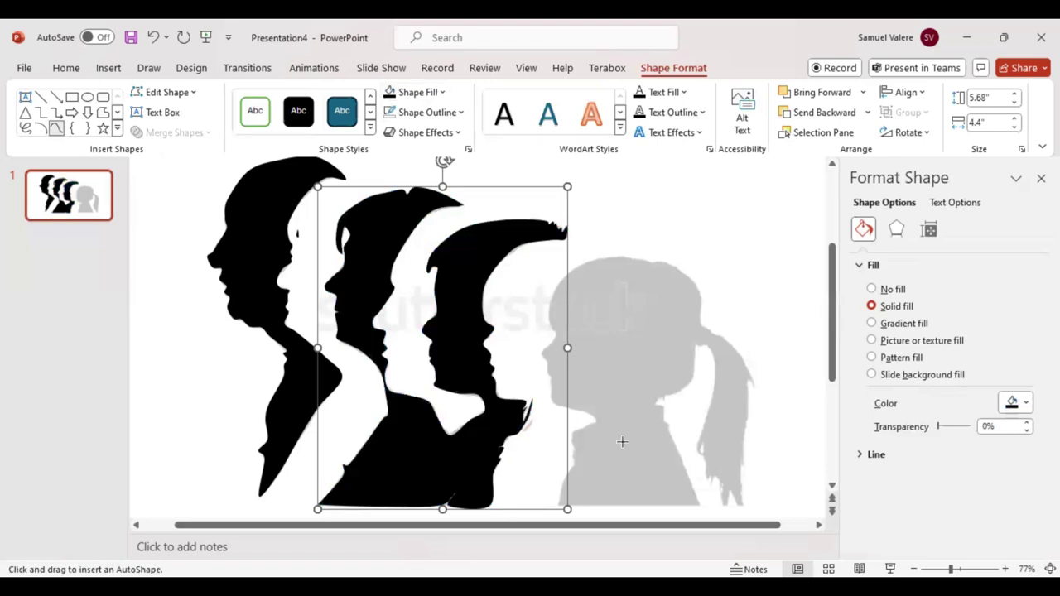
# Place freeform points along the girl's bottom edge, shoulder slope and back of the neck.
pyautogui.click(557, 506)
pyautogui.click(695, 501)
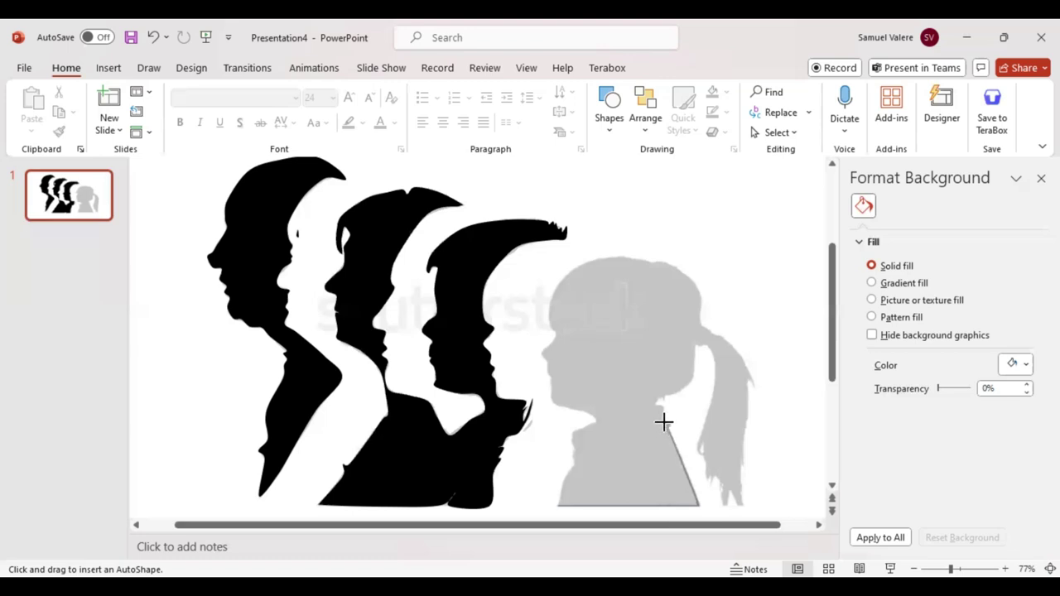
pyautogui.click(663, 423)
pyautogui.click(662, 406)
pyautogui.click(702, 346)
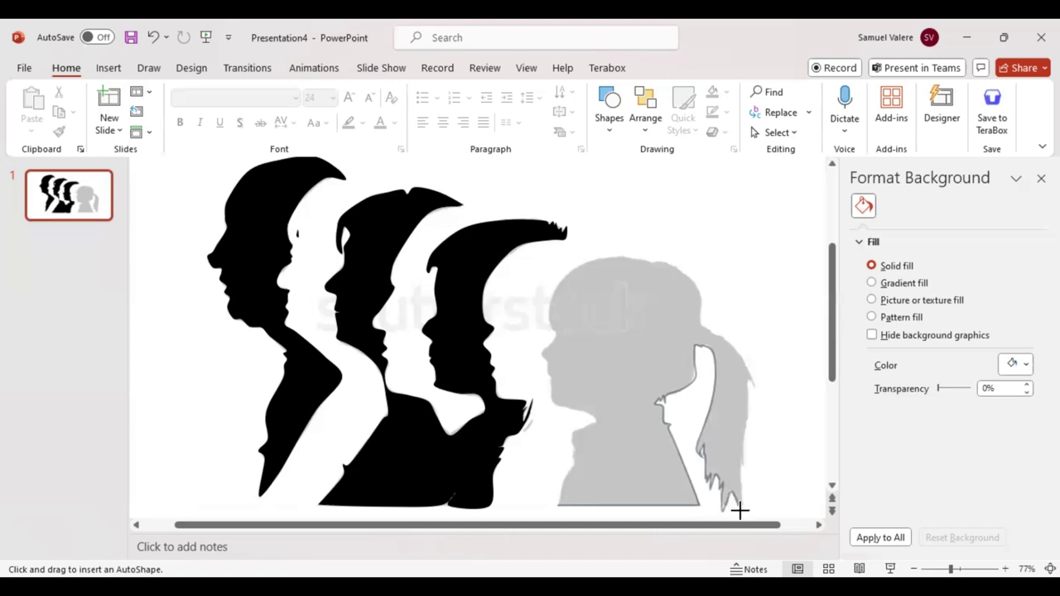
# Trace the girl's ponytail, crown, face, chin and front of the neck with the freeform tool.
pyautogui.click(741, 503)
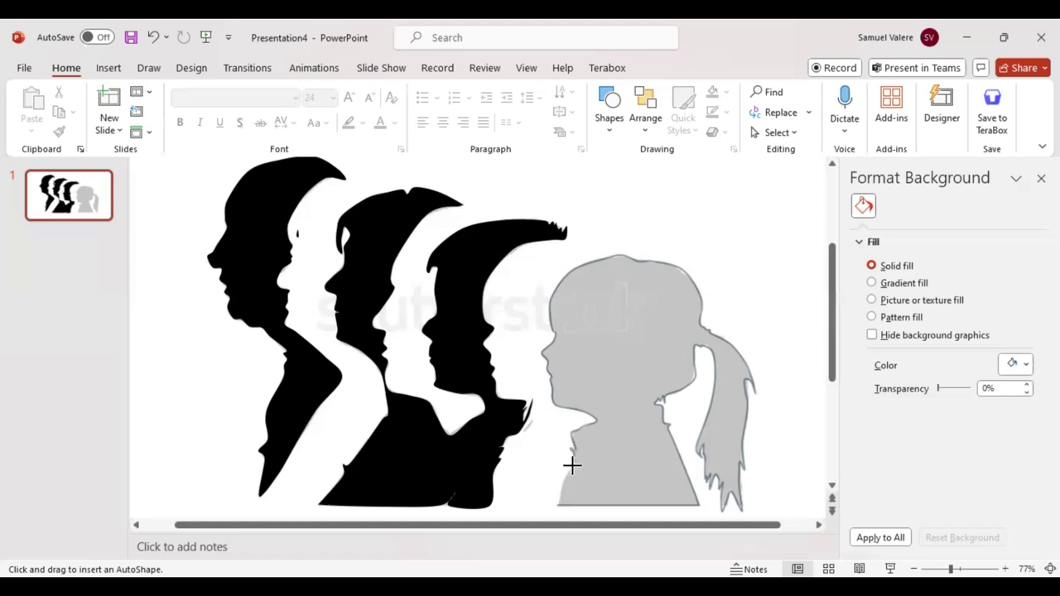
# Close the girl's outline into a solid black shape, then start a small patch beside it.
pyautogui.click(554, 504)
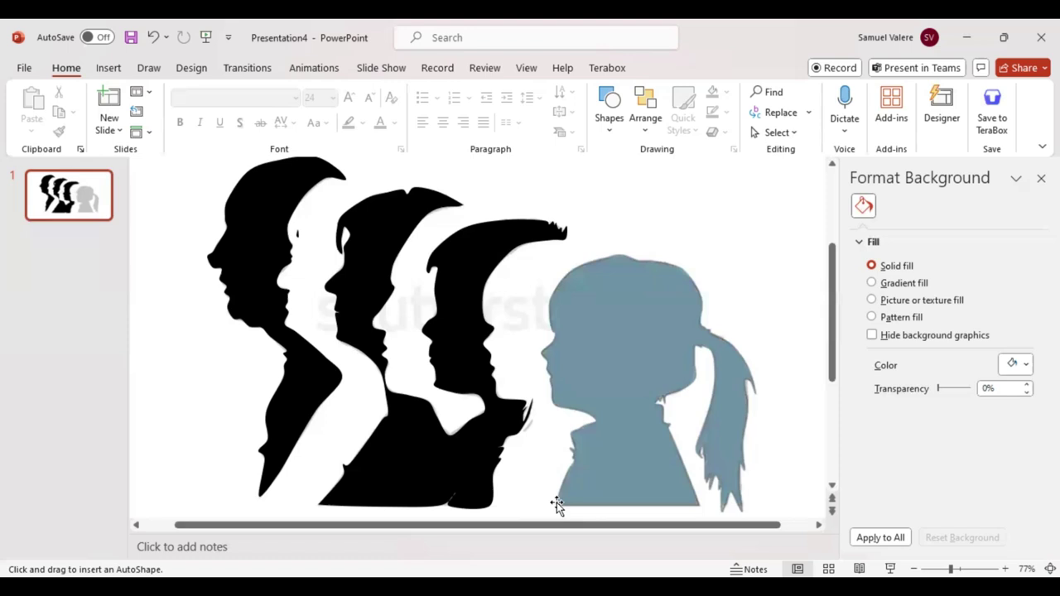
pyautogui.click(556, 505)
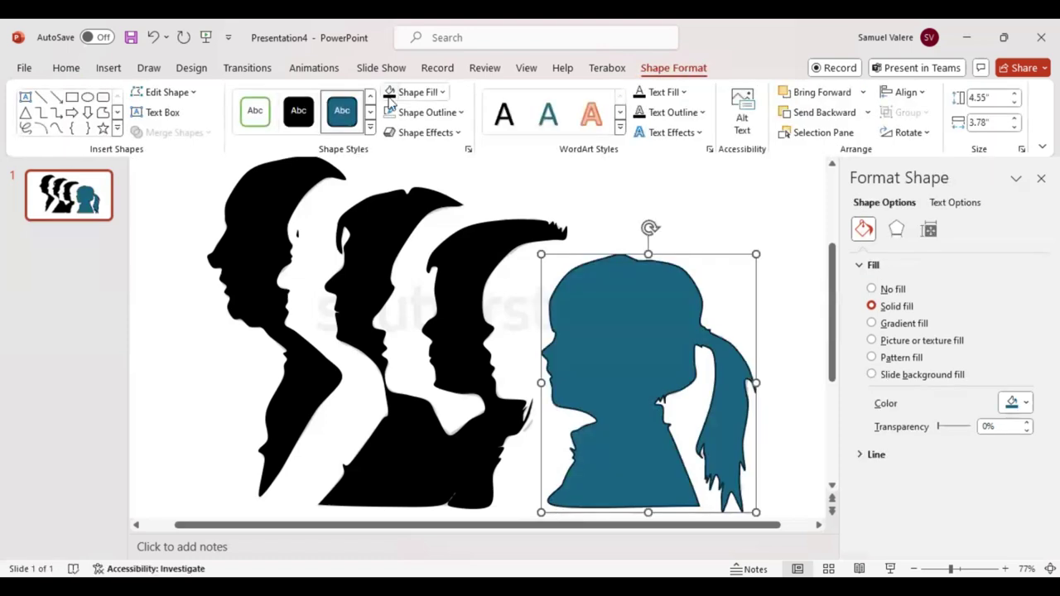
pyautogui.click(390, 98)
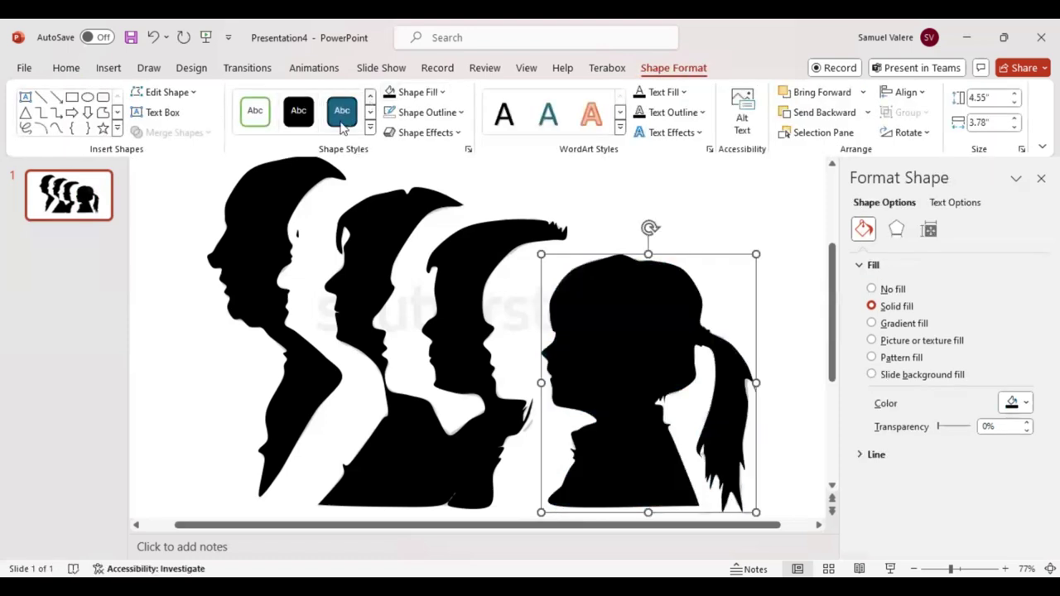
pyautogui.click(56, 128)
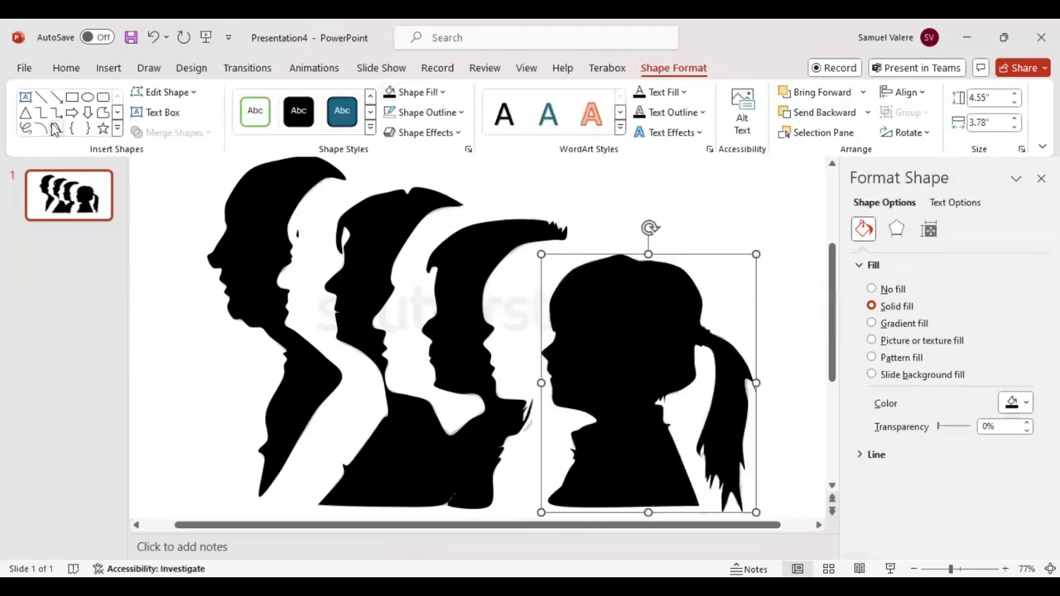
pyautogui.click(525, 425)
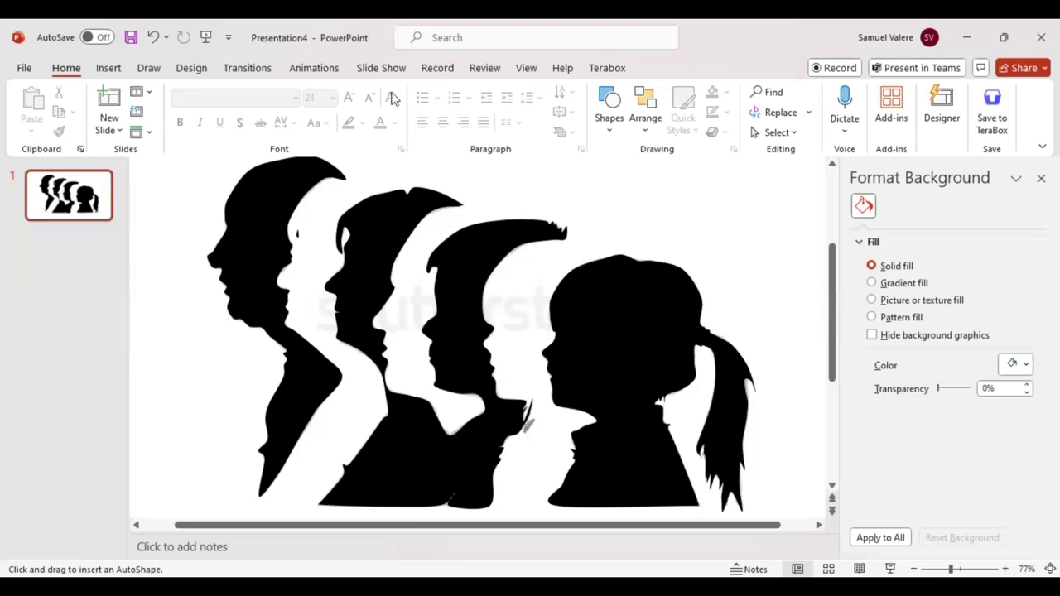
# Finish the patch and shrink the reference picture to a top-right thumbnail at 0% transparency.
pyautogui.press('Escape')
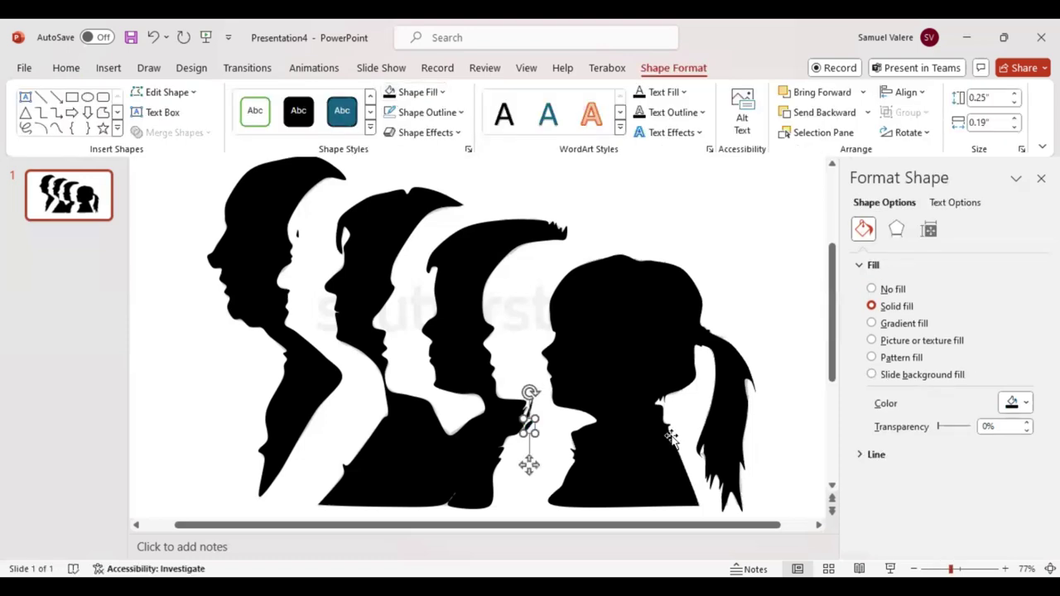
pyautogui.keyDown('ctrl'); pyautogui.scroll(-2, 617, 241); pyautogui.keyUp('ctrl')
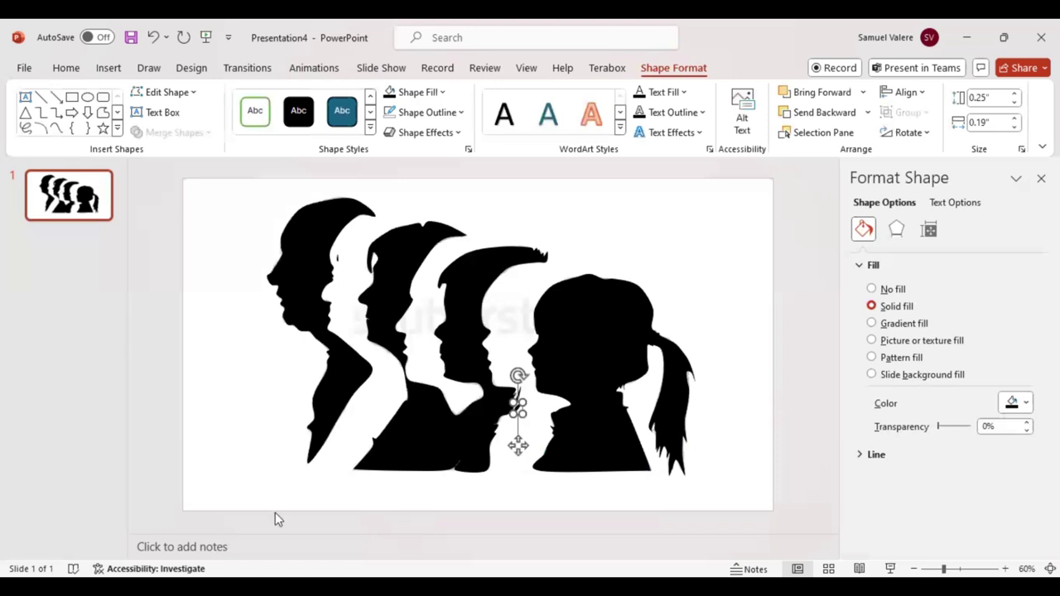
pyautogui.click(254, 490)
pyautogui.moveTo(530, 431)
pyautogui.mouseDown()
pyautogui.moveTo(641, 374)
pyautogui.moveTo(669, 322)
pyautogui.mouseUp()
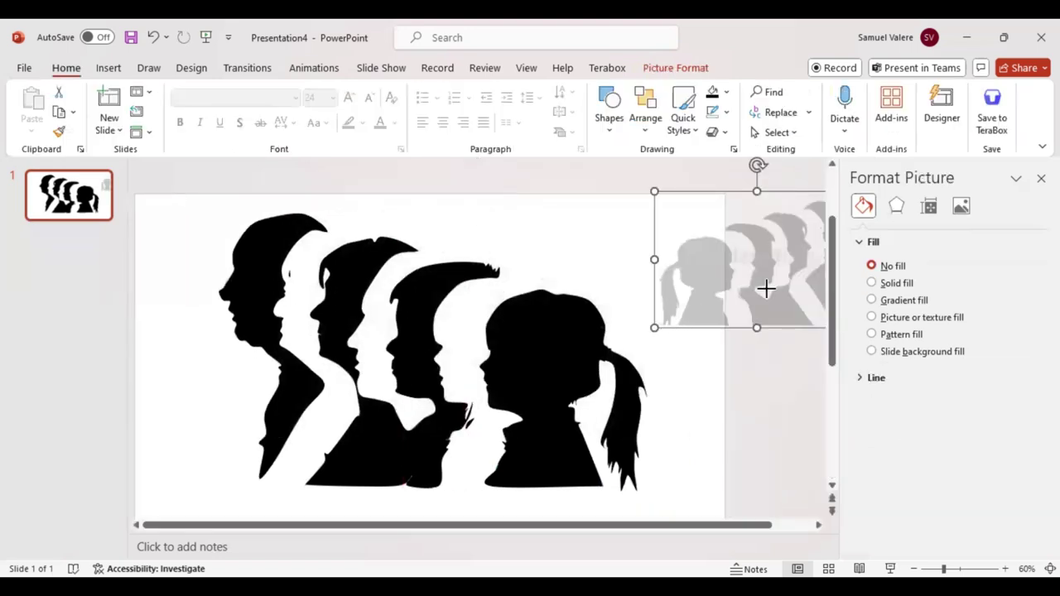
pyautogui.moveTo(764, 289)
pyautogui.mouseDown()
pyautogui.moveTo(717, 295)
pyautogui.moveTo(610, 265)
pyautogui.moveTo(654, 261)
pyautogui.moveTo(635, 274)
pyautogui.moveTo(656, 259)
pyautogui.mouseUp()
pyautogui.click(961, 206)
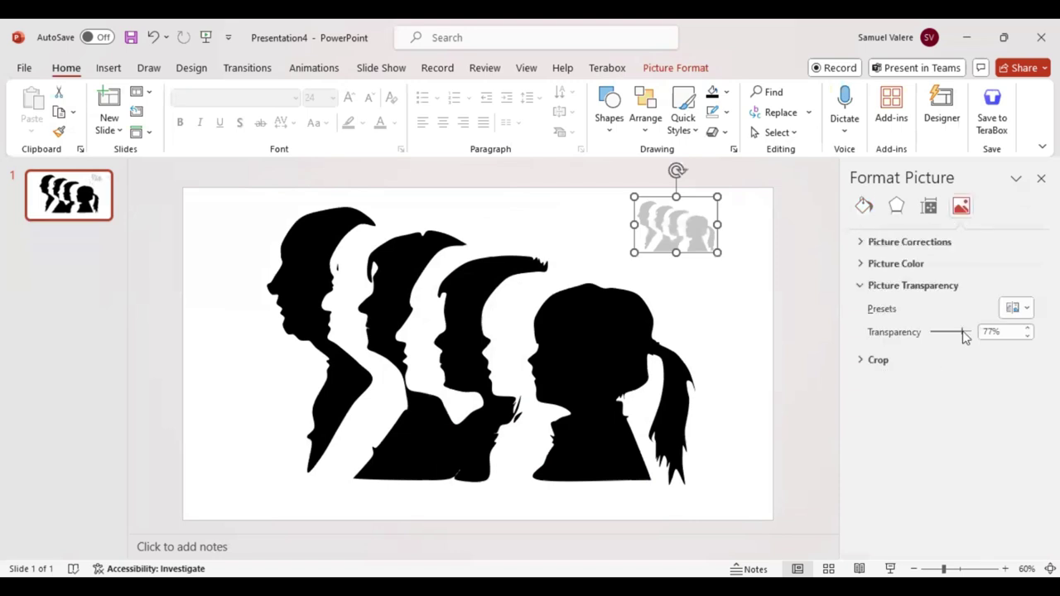
pyautogui.moveTo(965, 335); pyautogui.dragTo(907, 333)
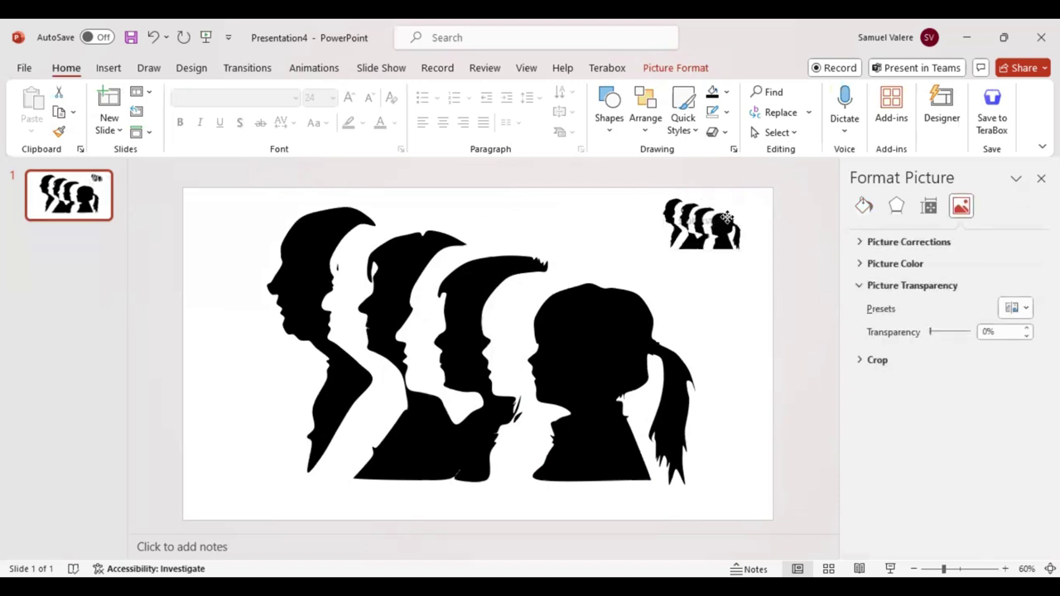